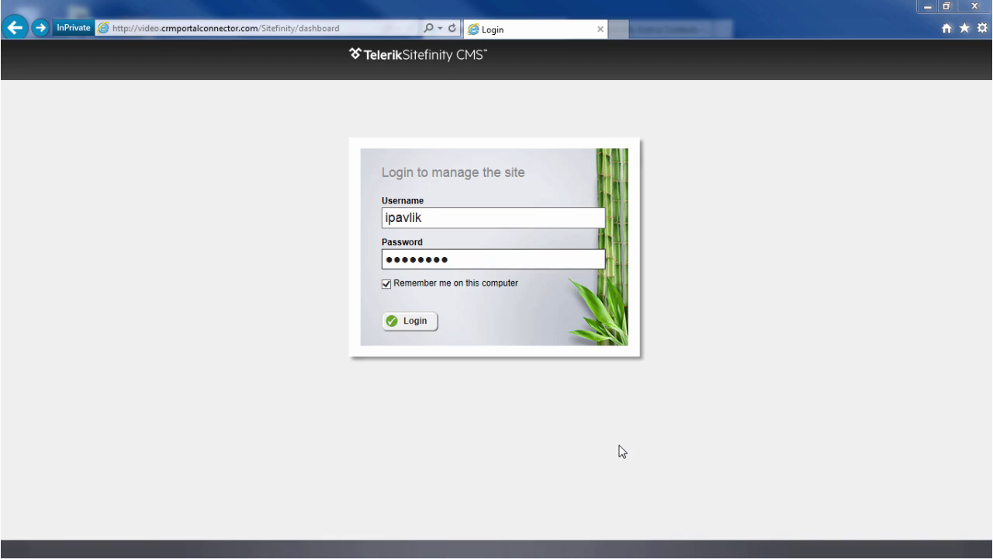
# - Log in to the backend and go to The Portal Connector's CRM Entities page
pyautogui.click(409, 329)
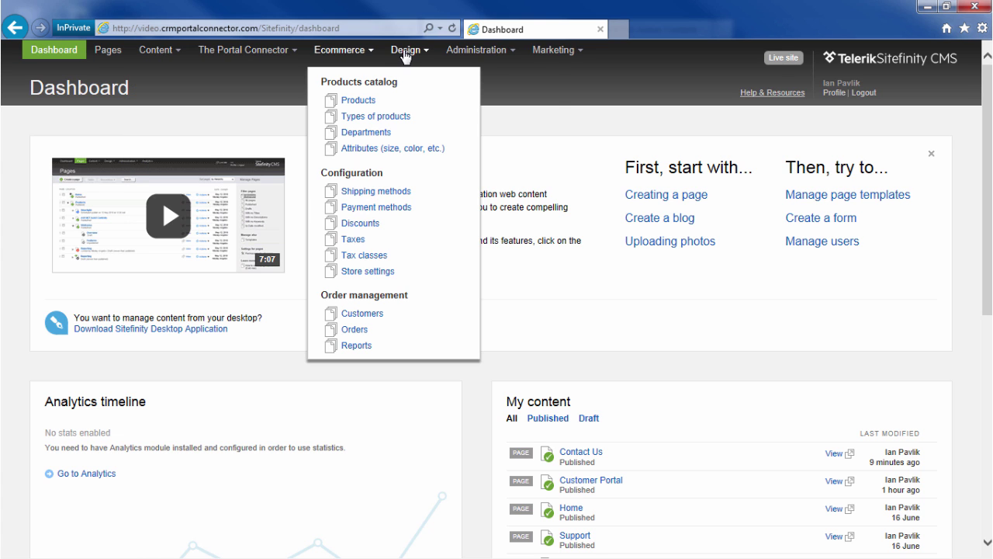
pyautogui.moveTo(480, 57)
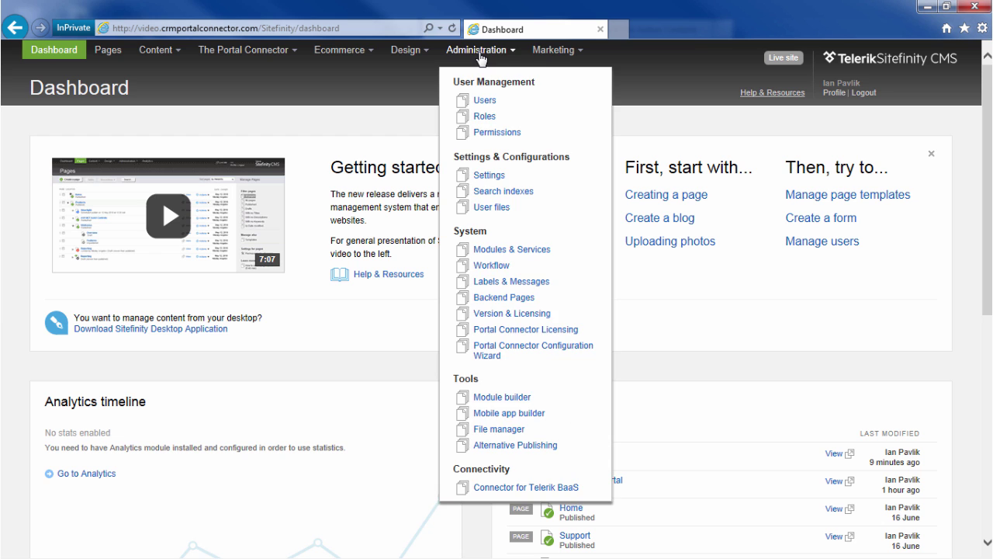
pyautogui.moveTo(552, 62)
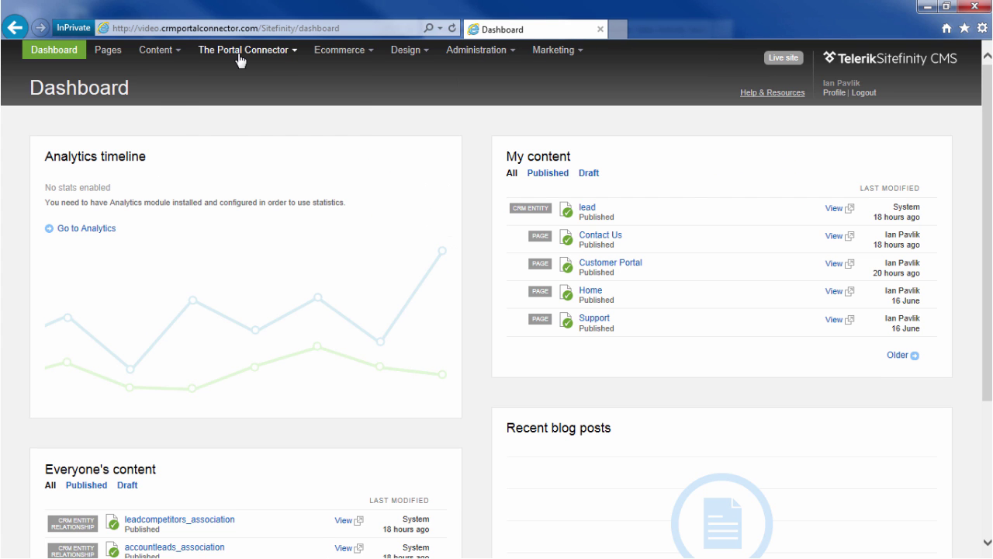
pyautogui.moveTo(240, 57)
pyautogui.click(238, 84)
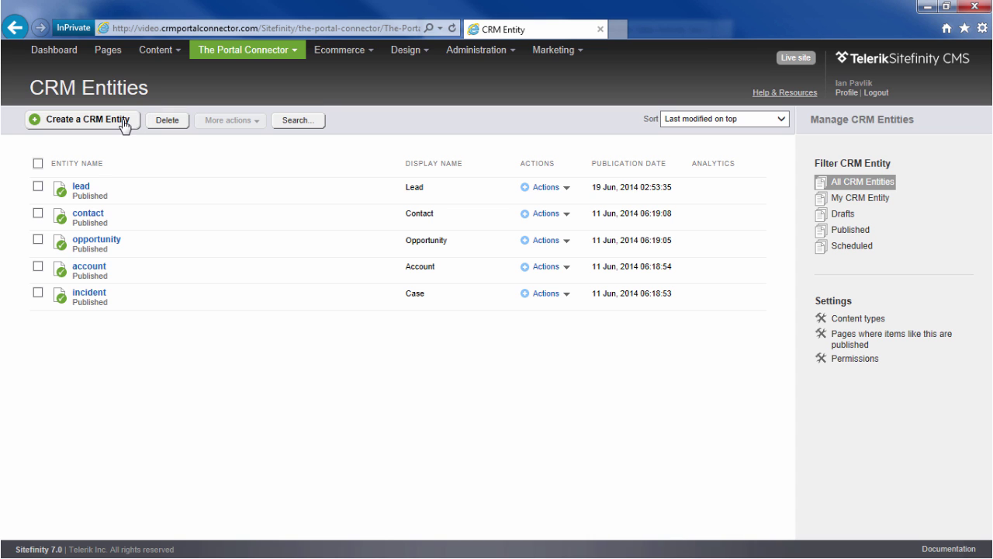
# - Browse the Entity Name list under Create a CRM Entity, then go back without creating one
pyautogui.click(124, 124)
pyautogui.click(374, 194)
pyautogui.scroll(-4, 472, 257)
pyautogui.scroll(-3, 471, 264)
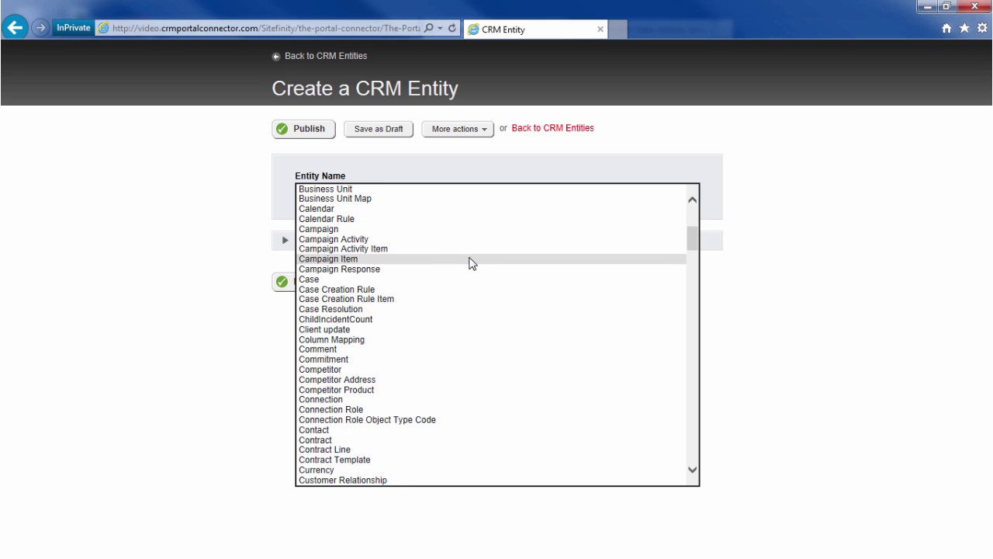
pyautogui.click(300, 57)
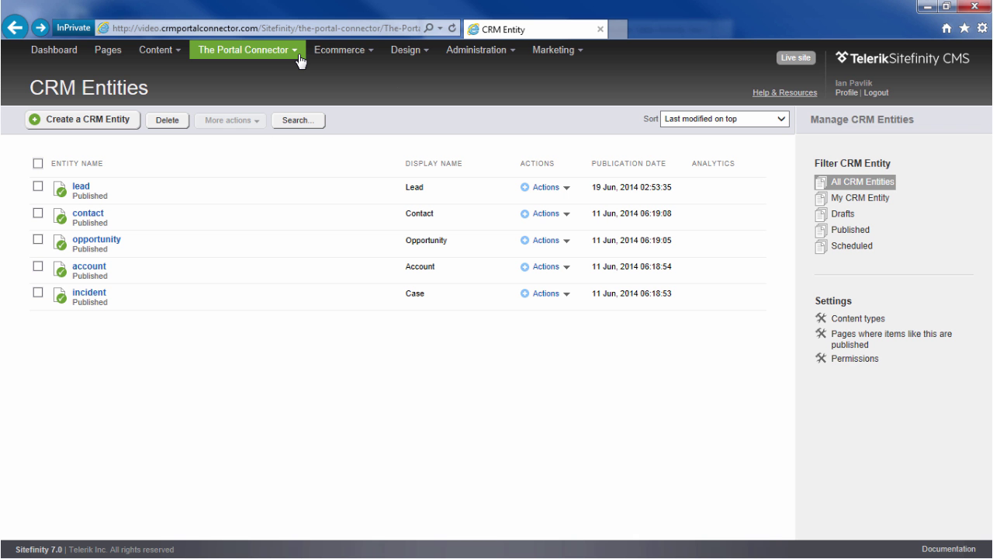
# - Open the Contact Us form and add a CRM Text Field beside Business Phone
pyautogui.click(167, 52)
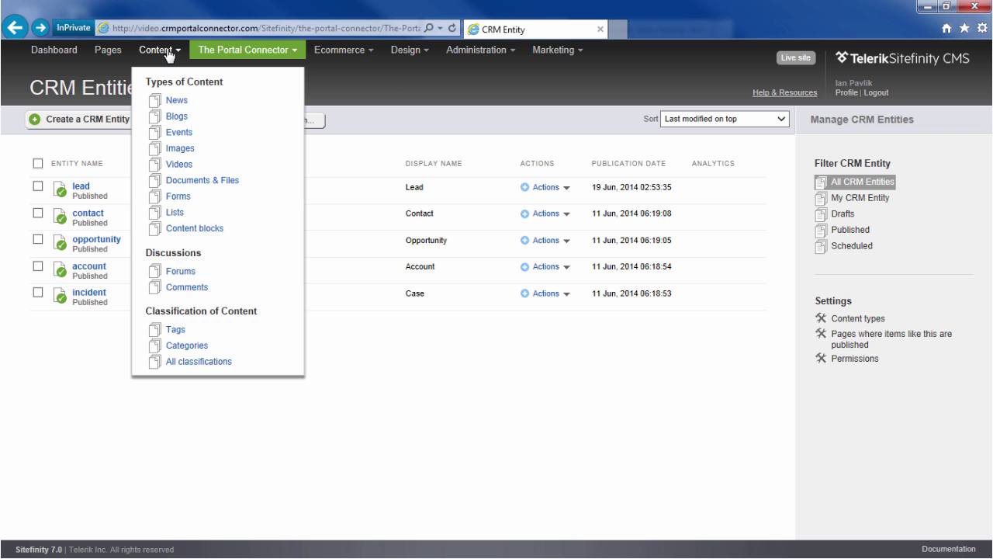
pyautogui.click(180, 197)
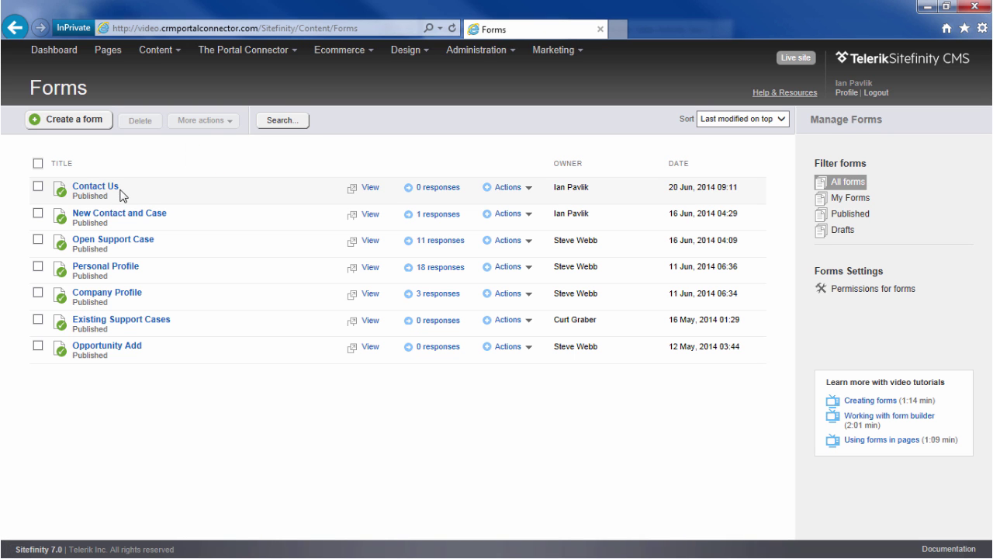
pyautogui.click(99, 191)
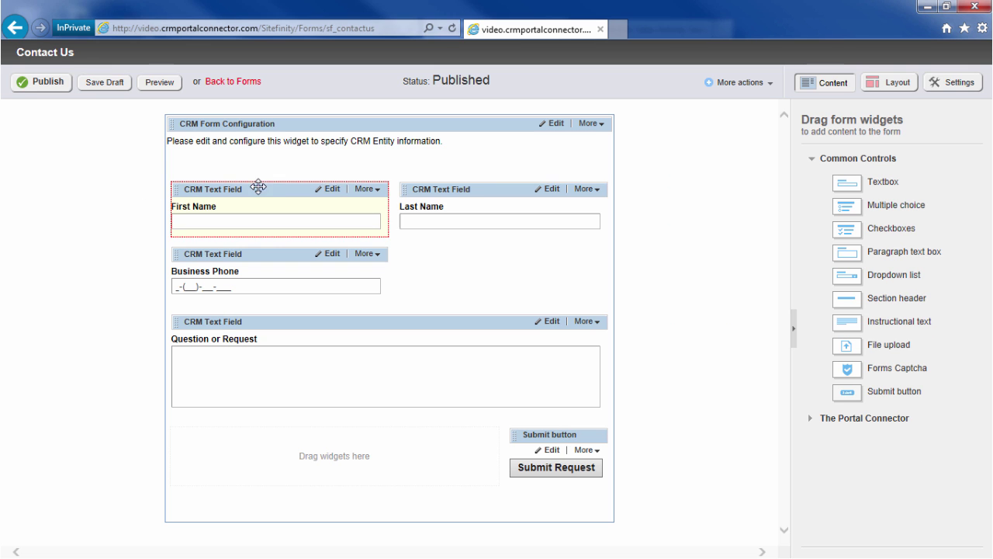
pyautogui.click(857, 160)
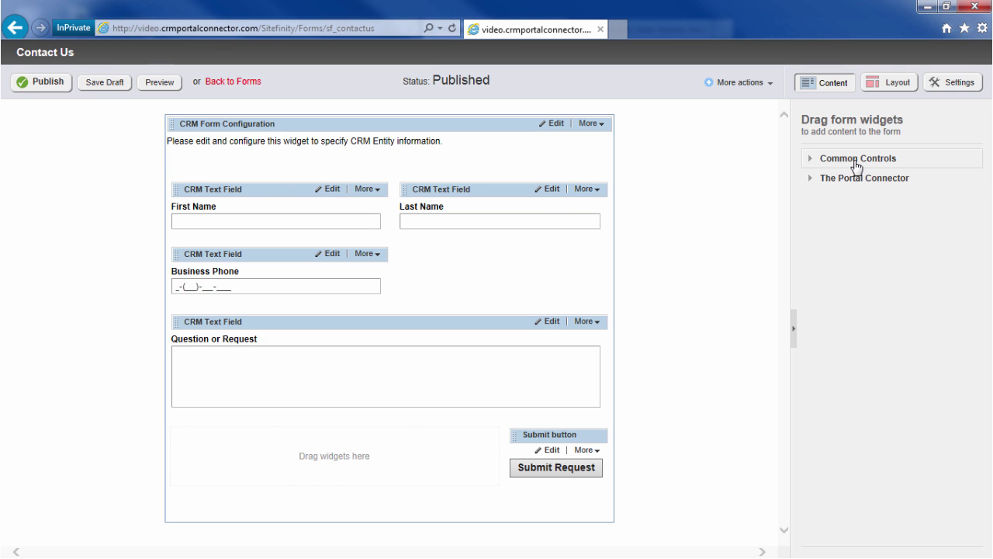
pyautogui.click(856, 180)
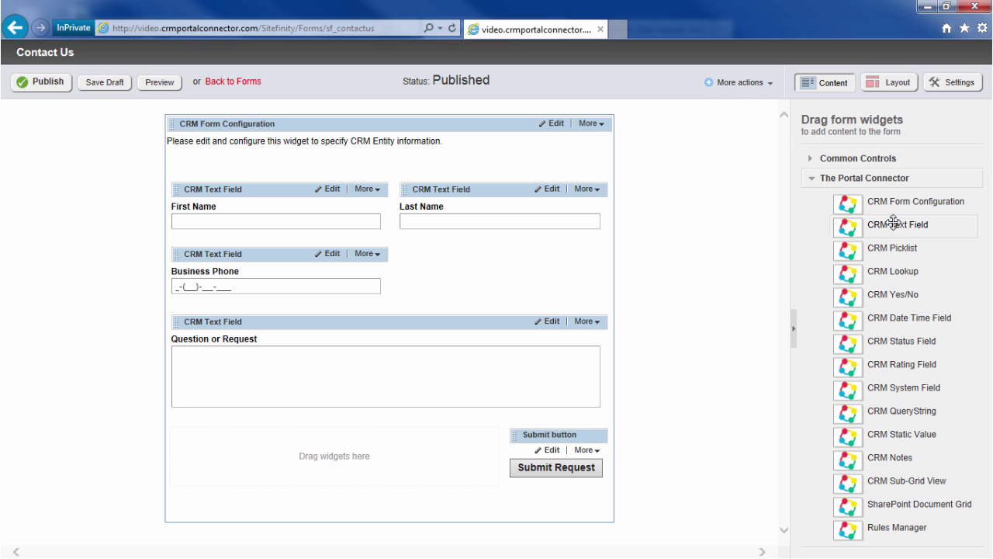
pyautogui.moveTo(898, 226); pyautogui.dragTo(508, 282)
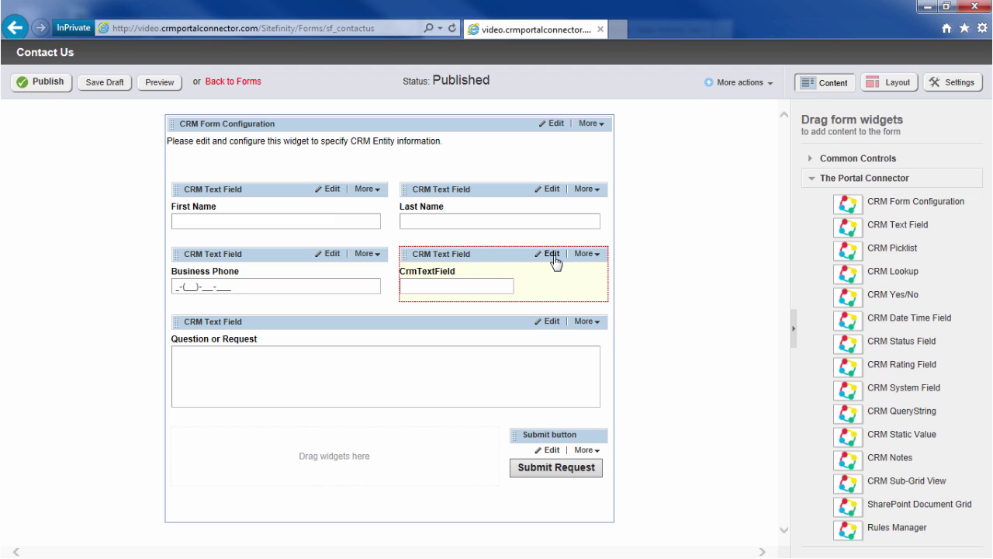
# - Map the new text field to the CRM Email attribute, save it, and publish the form
pyautogui.click(554, 261)
pyautogui.click(553, 243)
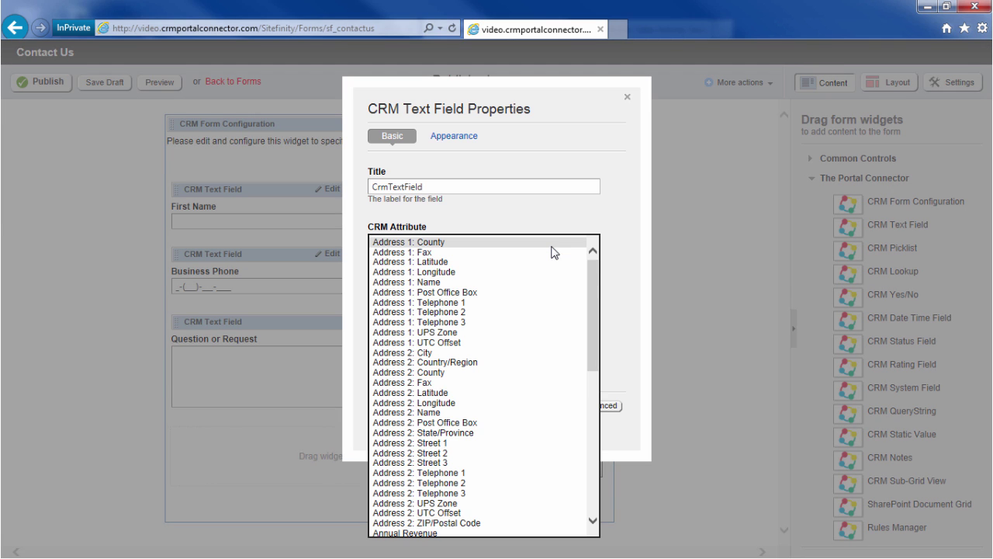
pyautogui.scroll(-3, 547, 271)
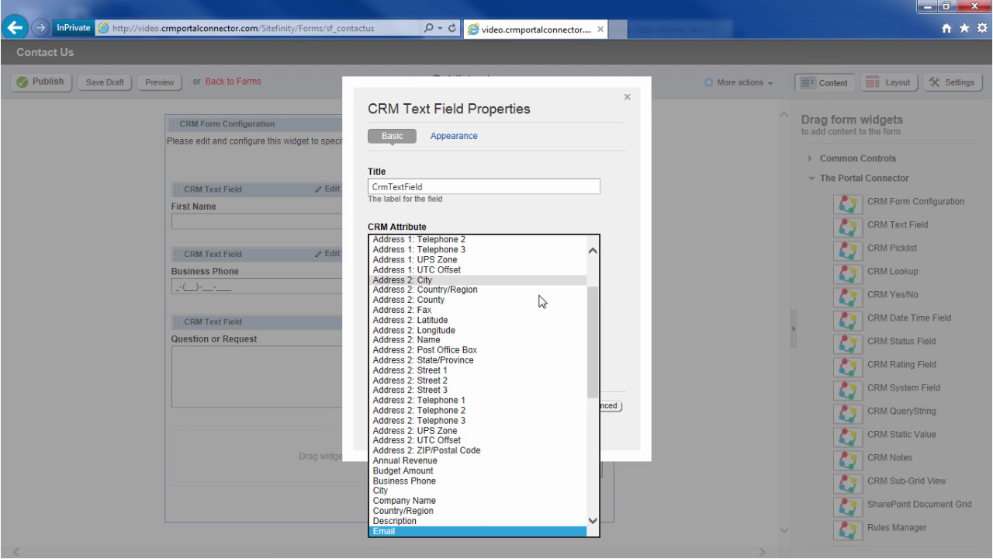
pyautogui.click(512, 531)
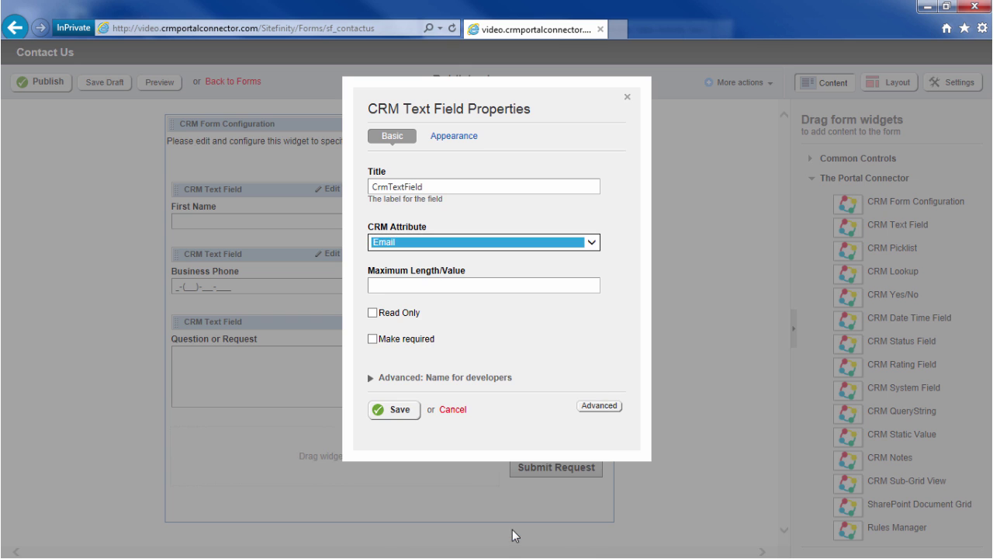
pyautogui.click(397, 412)
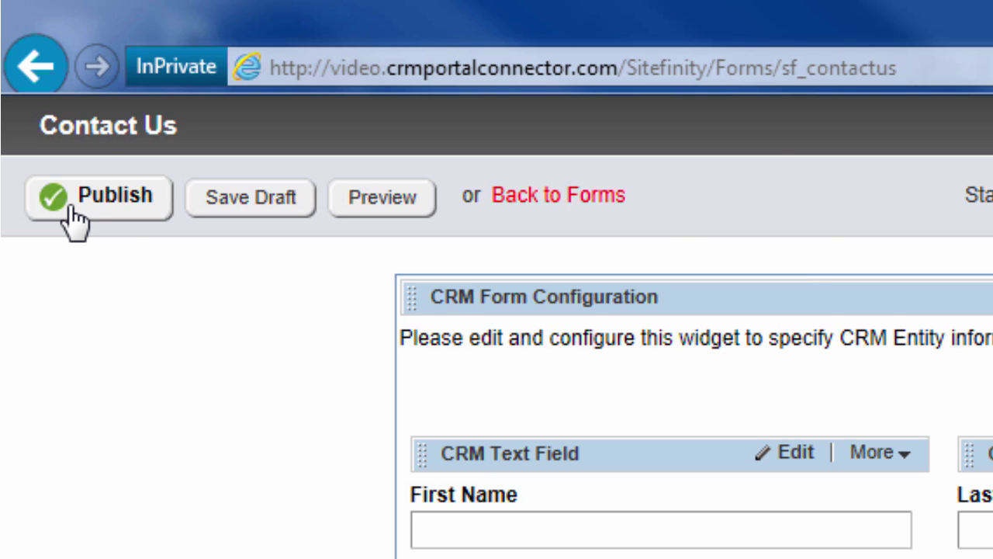
pyautogui.click(75, 217)
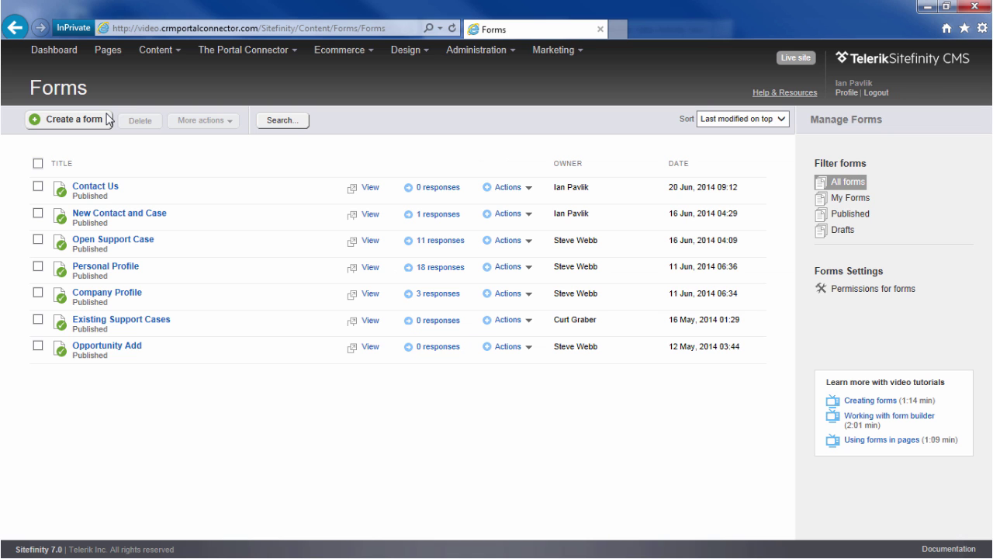
# - Open the Contact Us page in the page editor
pyautogui.click(109, 51)
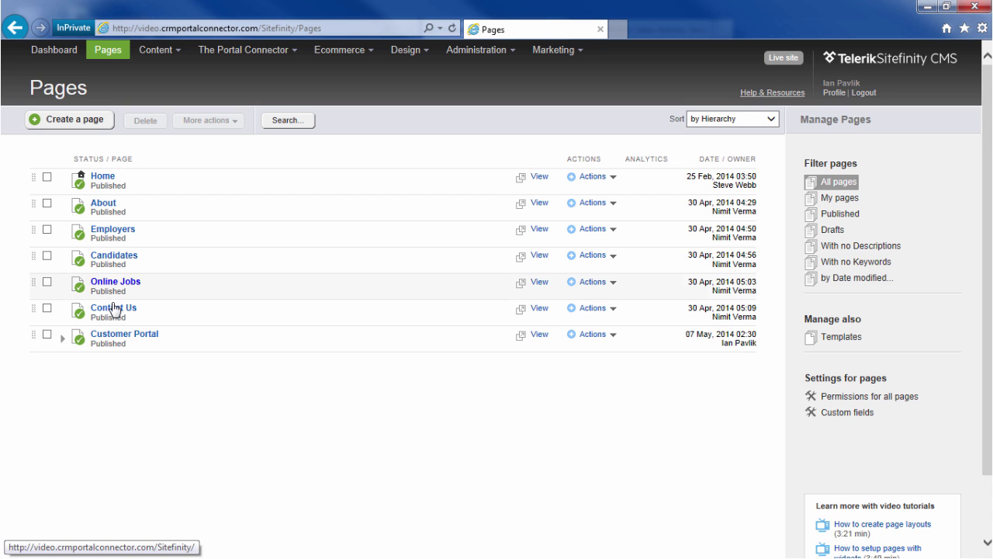
pyautogui.click(113, 309)
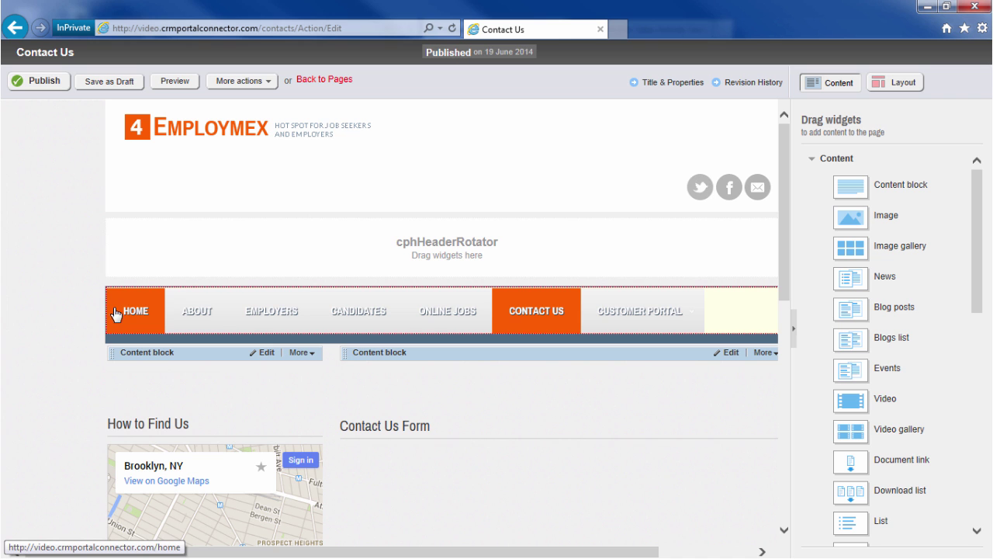
pyautogui.scroll(-1, 786, 275)
pyautogui.moveTo(785, 276); pyautogui.dragTo(784, 378)
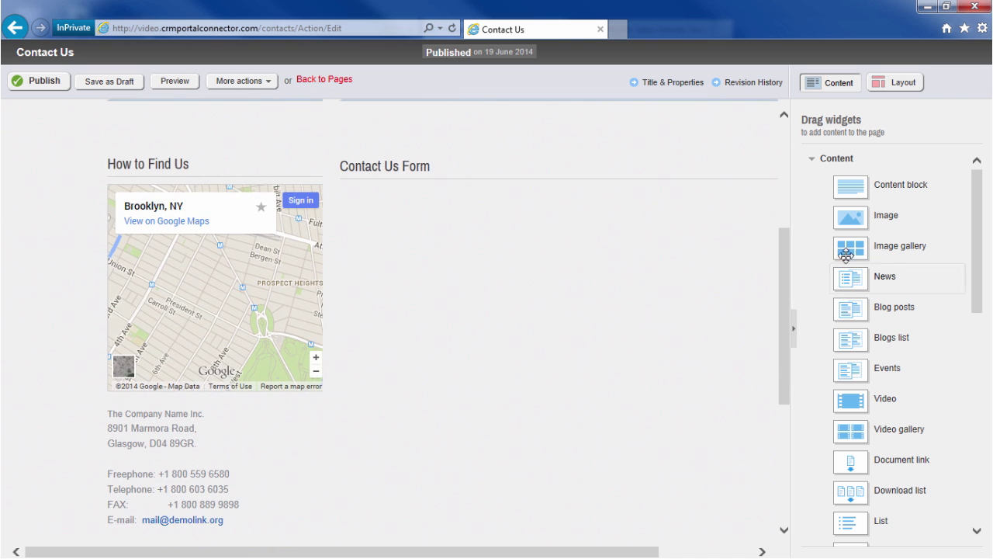
# - Add a CRM Form Manager to the Contact Us Form area showing the Contact Us form
pyautogui.click(843, 160)
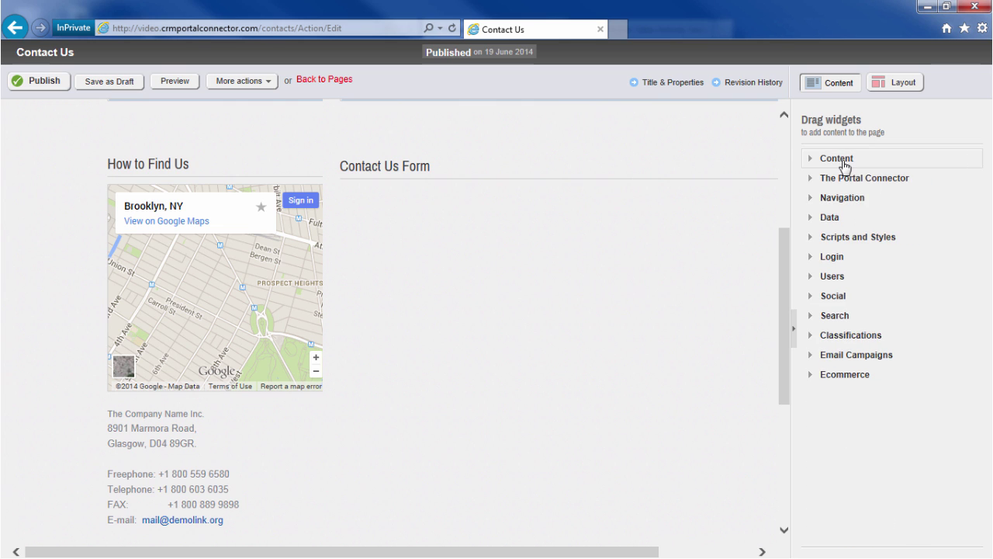
pyautogui.click(851, 180)
pyautogui.moveTo(900, 205); pyautogui.dragTo(548, 243)
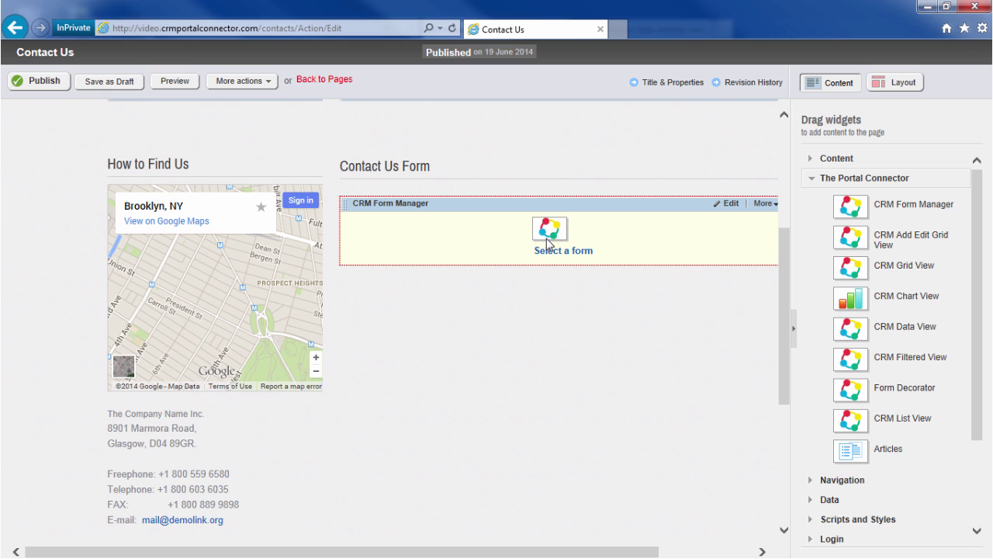
pyautogui.click(548, 243)
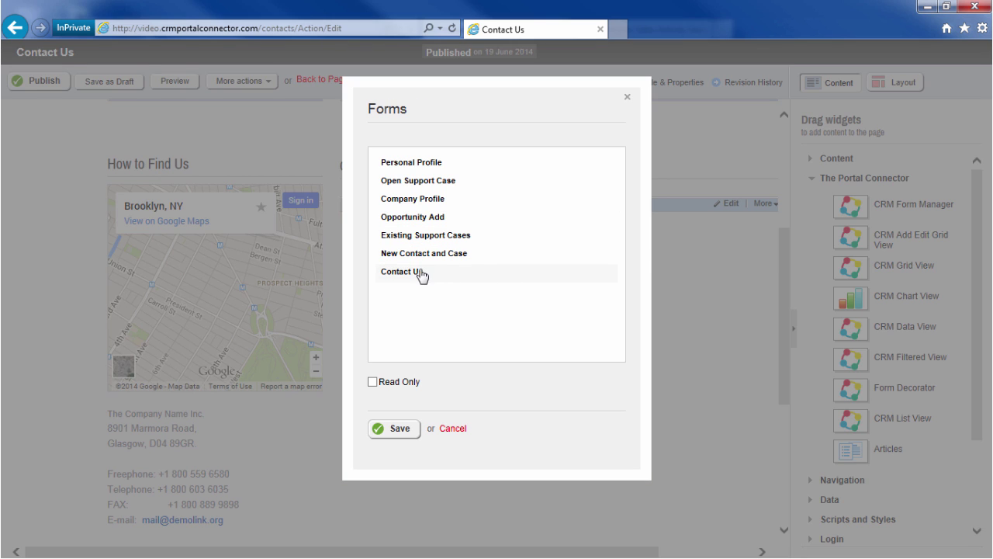
pyautogui.click(421, 275)
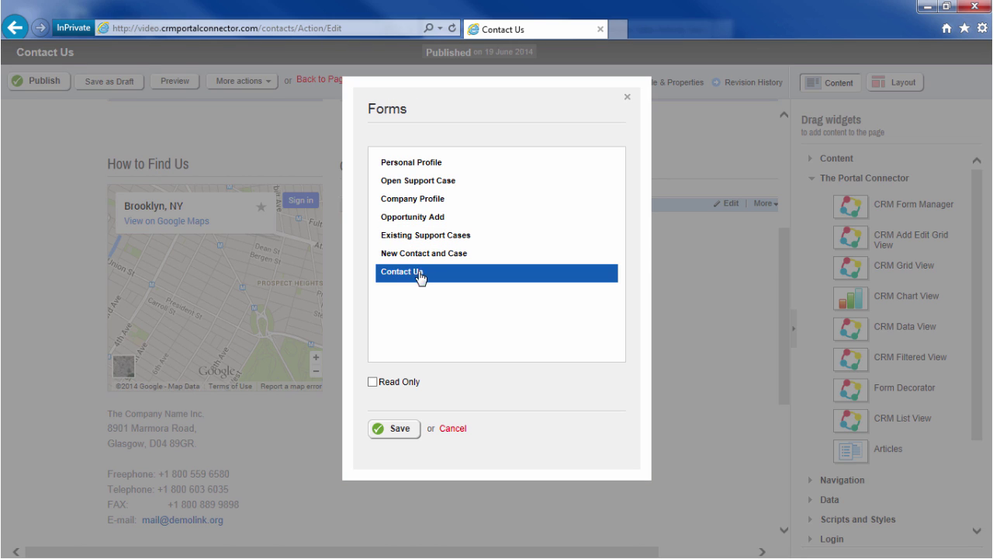
pyautogui.click(399, 429)
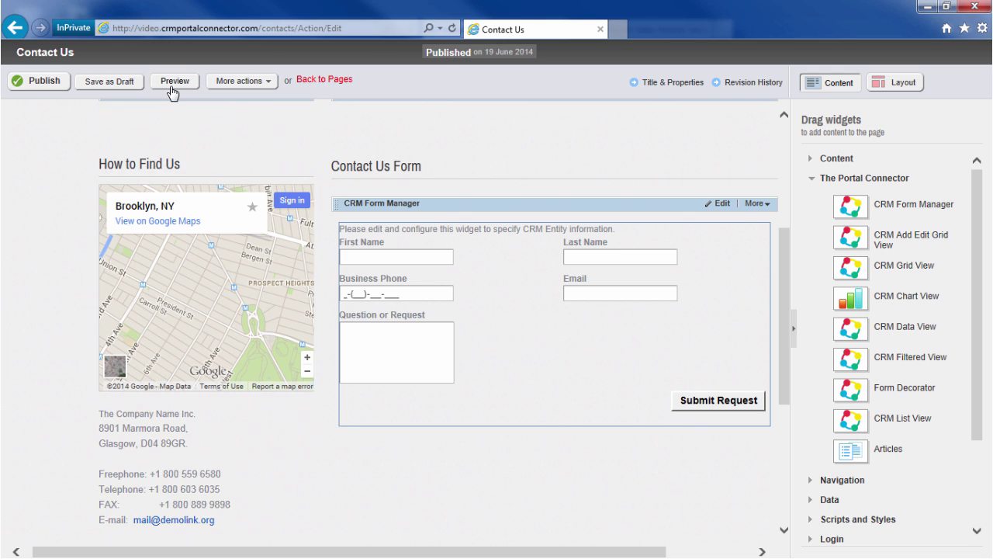
# - Preview the Contact Us page with its CRM form, then publish the page
pyautogui.click(172, 89)
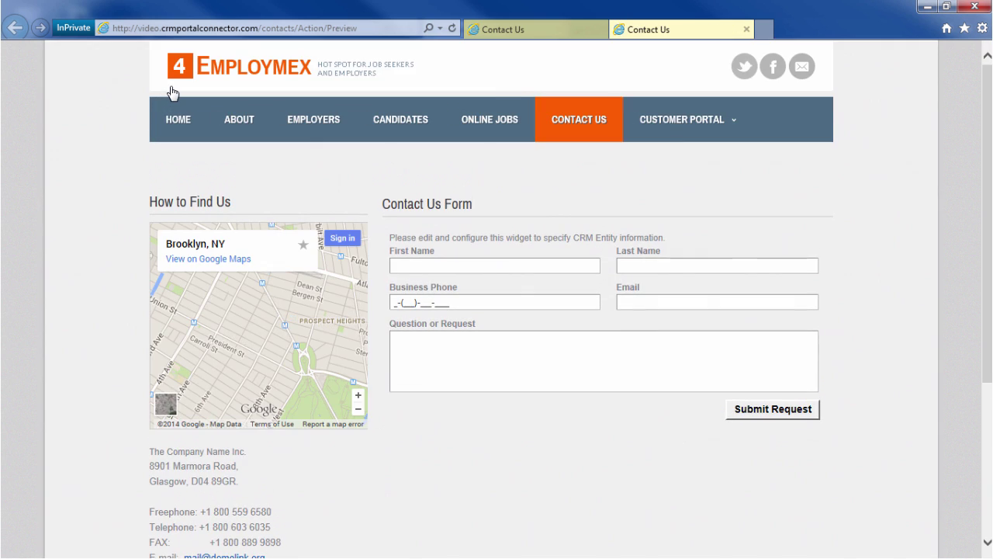
pyautogui.click(747, 29)
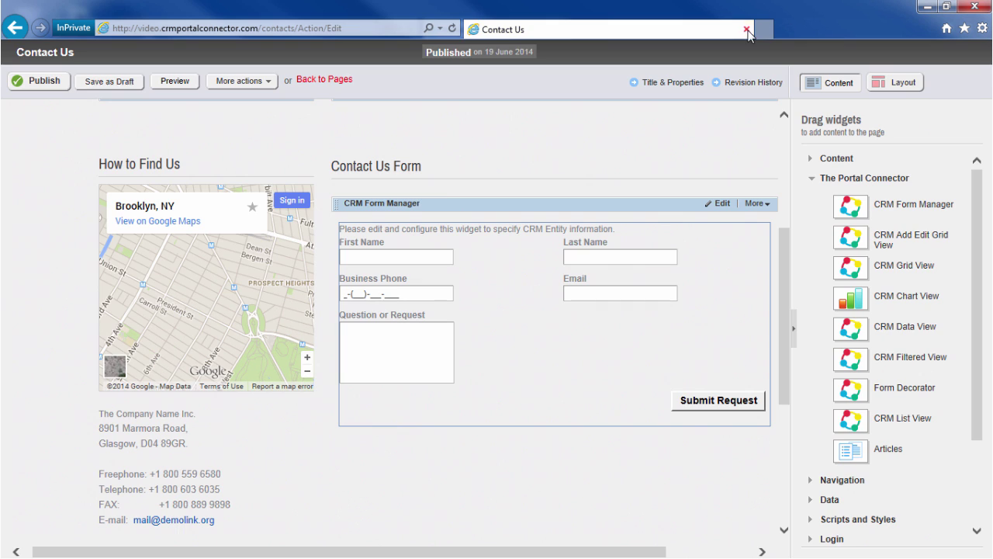
pyautogui.click(38, 80)
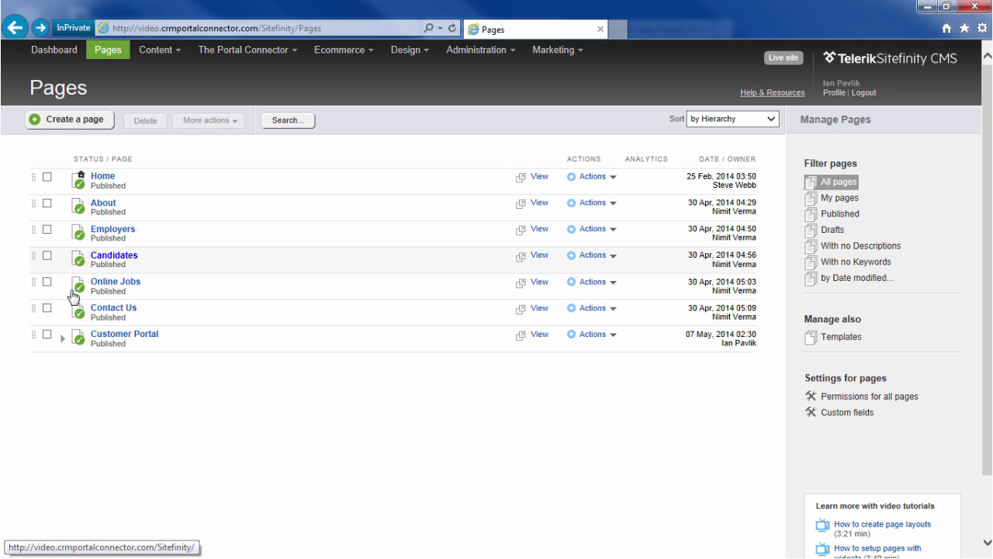
# - Expand Customer Portal and Support, check All Support Cases permissions, and return to Pages
pyautogui.click(65, 338)
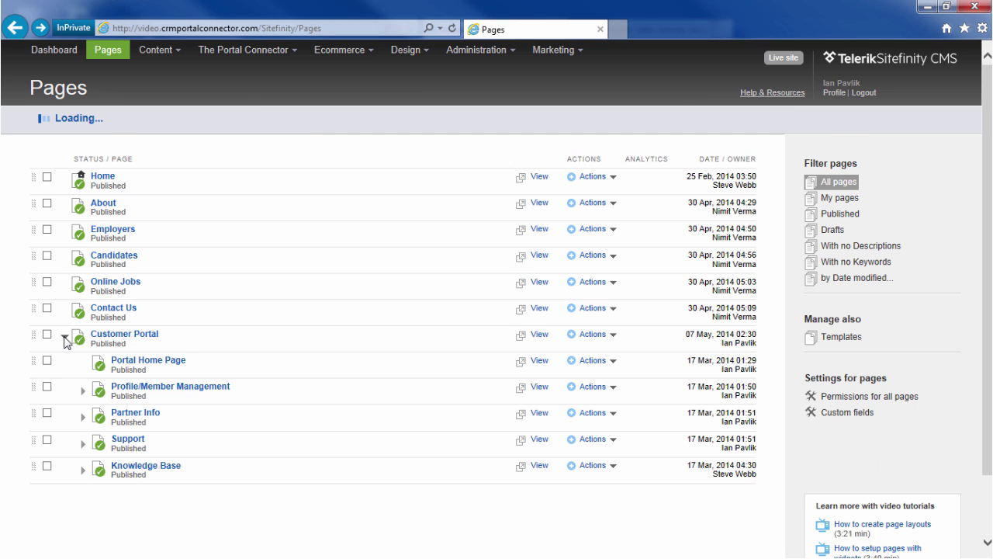
pyautogui.click(83, 444)
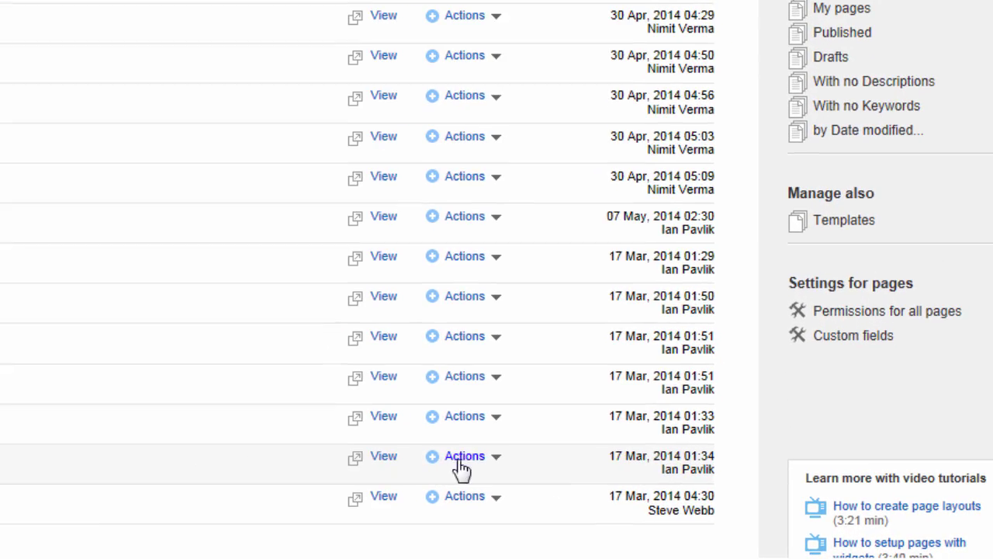
pyautogui.click(497, 460)
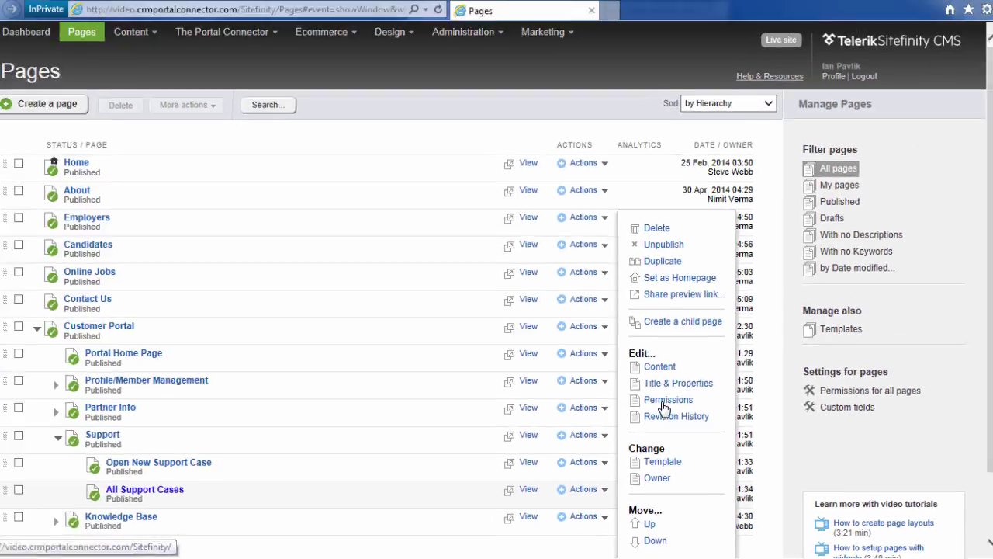
pyautogui.click(607, 347)
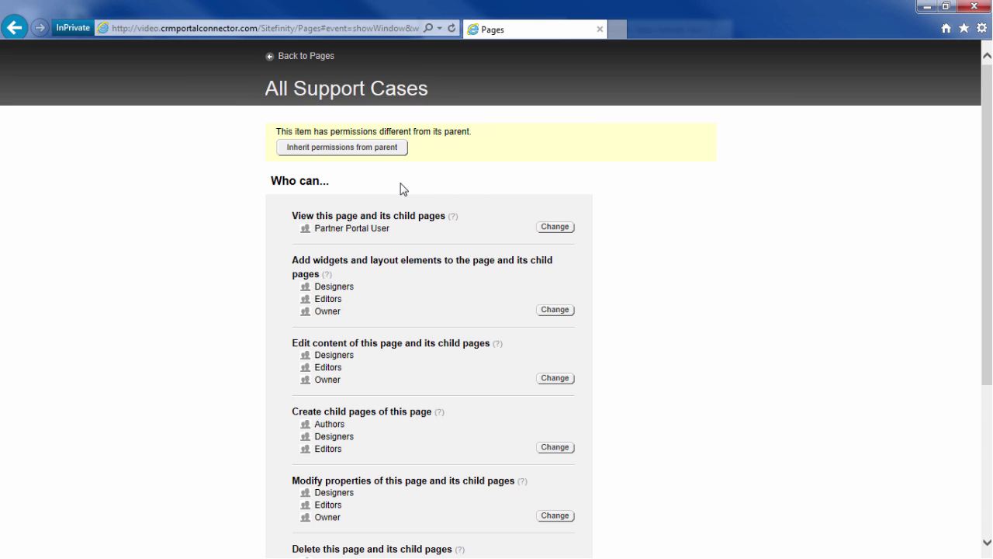
pyautogui.click(303, 62)
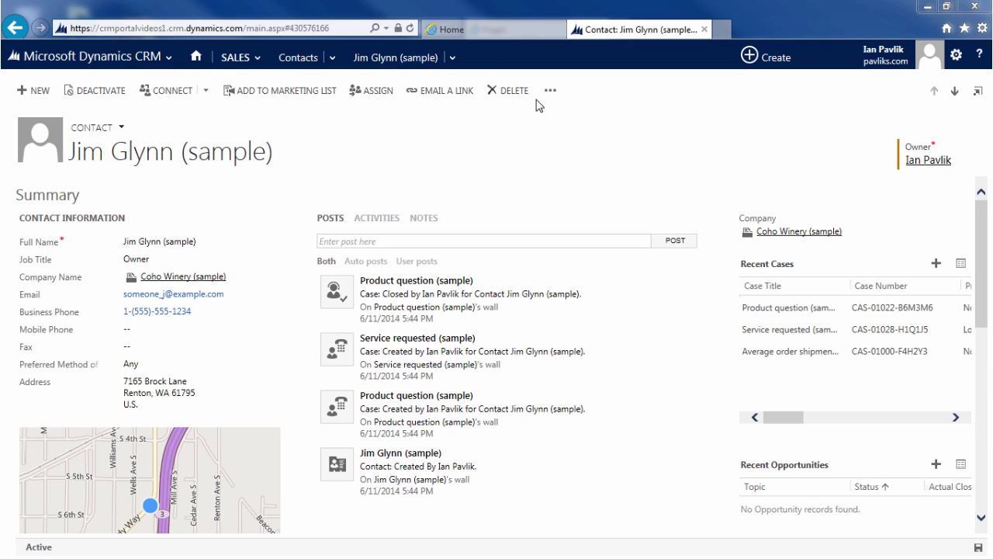
# - Give the sample contact the Vendor Portal User portal role and save it
pyautogui.click(550, 90)
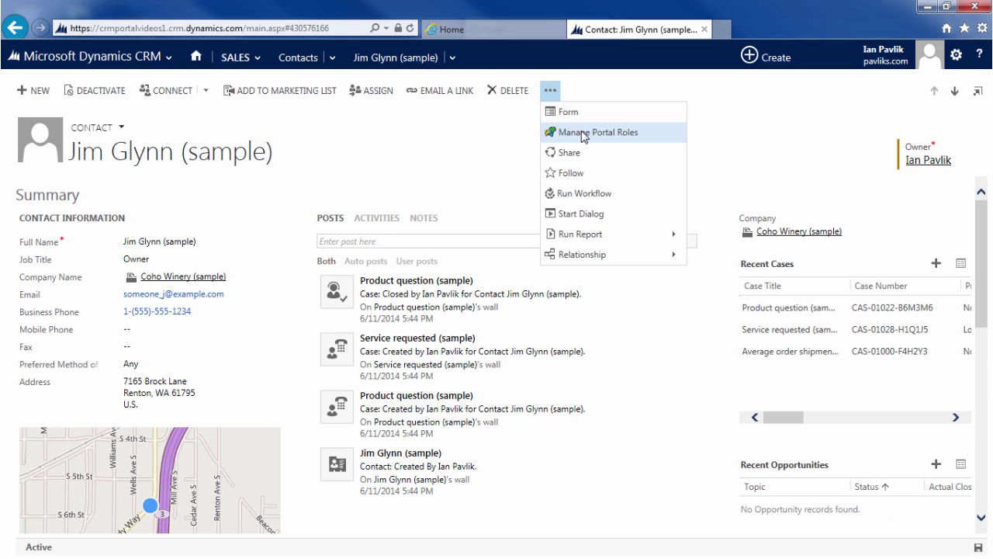
pyautogui.click(585, 134)
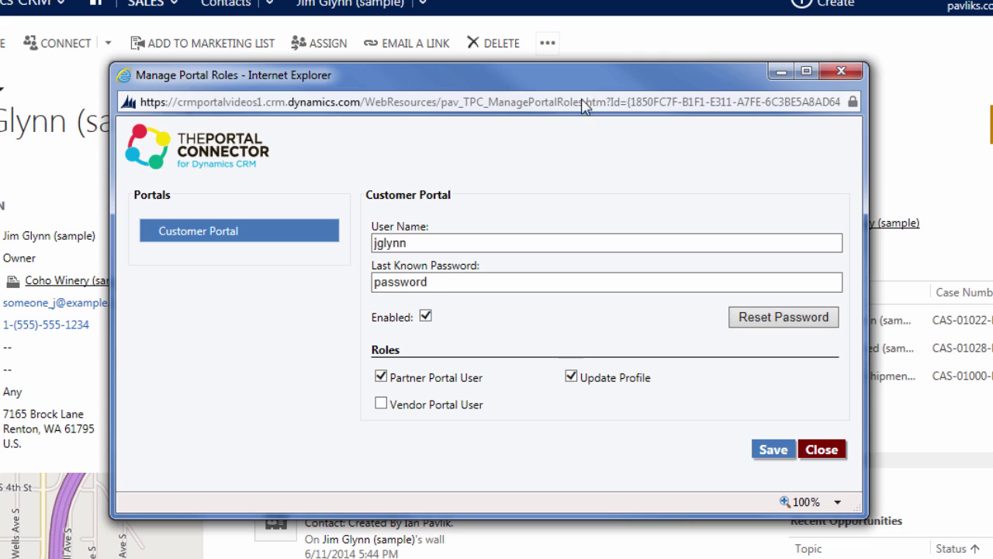
pyautogui.click(399, 281)
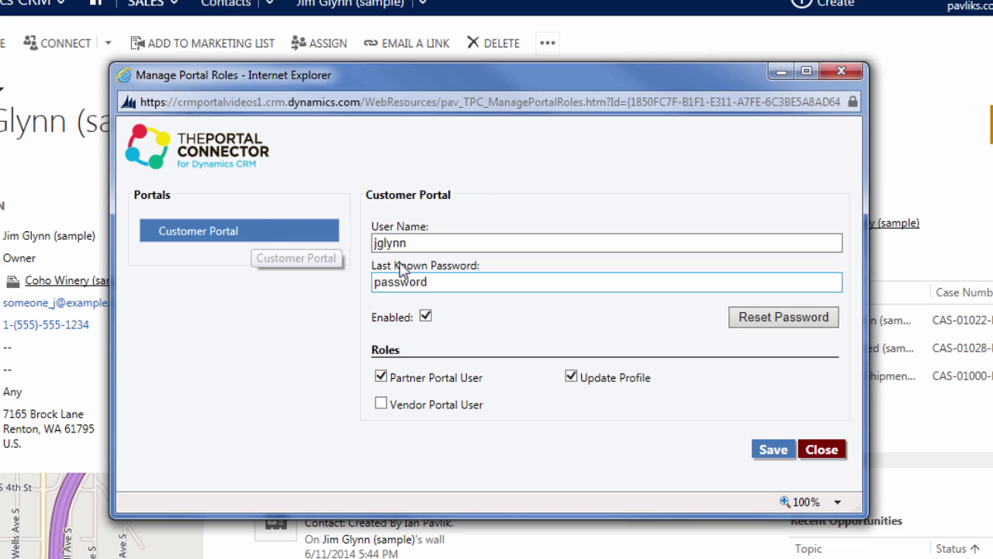
pyautogui.click(428, 316)
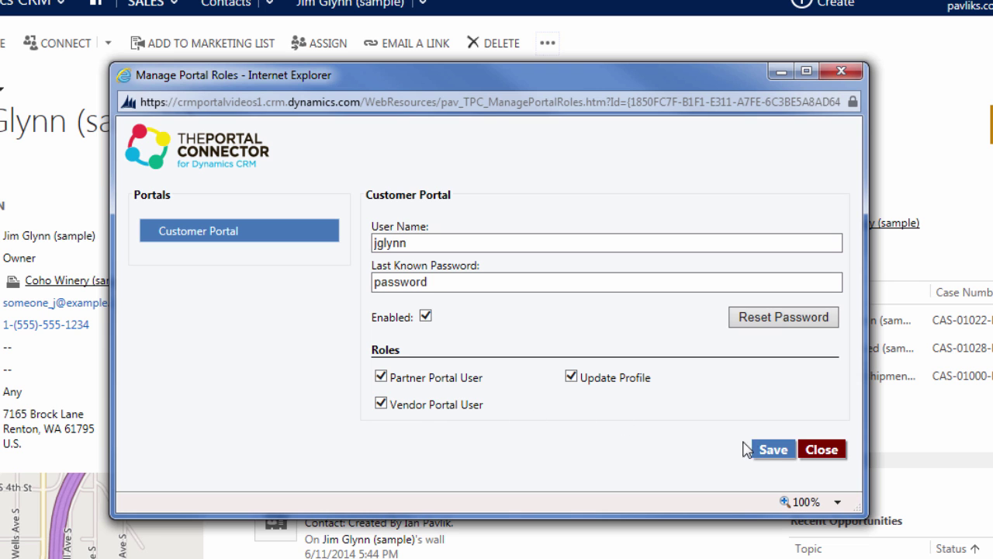
pyautogui.click(774, 452)
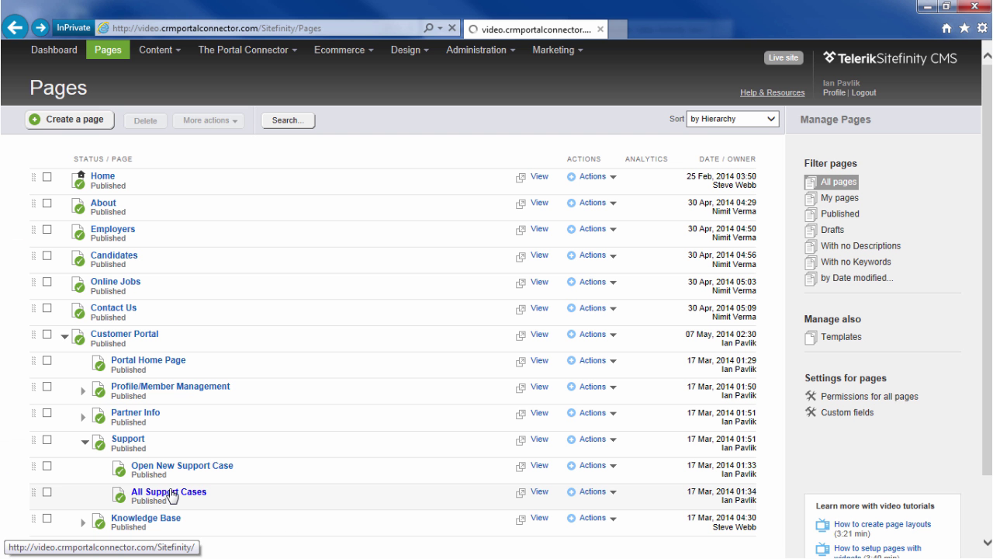
pyautogui.click(173, 495)
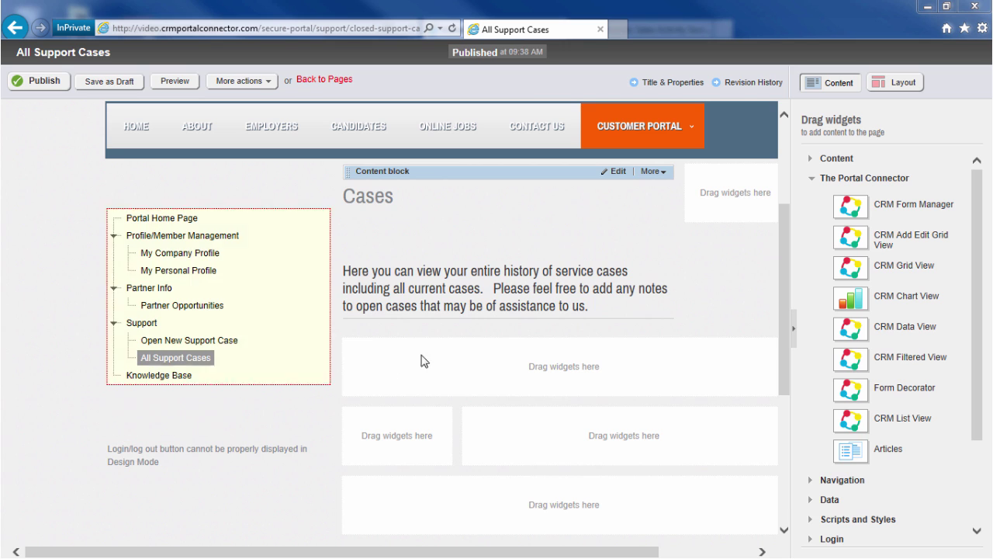
# - Place a CRM Add Edit Grid View below the Cases text and open its settings
pyautogui.moveTo(885, 233); pyautogui.dragTo(542, 364)
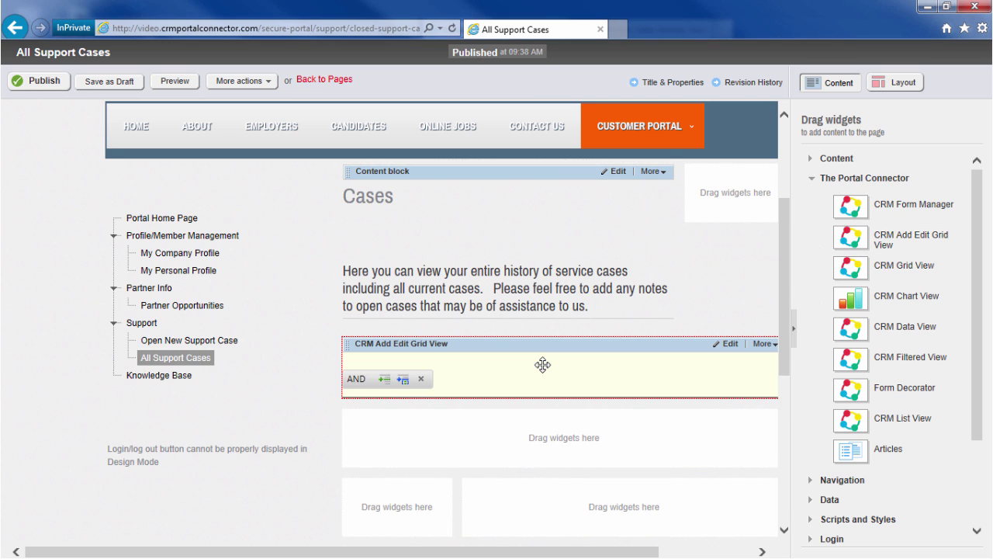
pyautogui.click(726, 344)
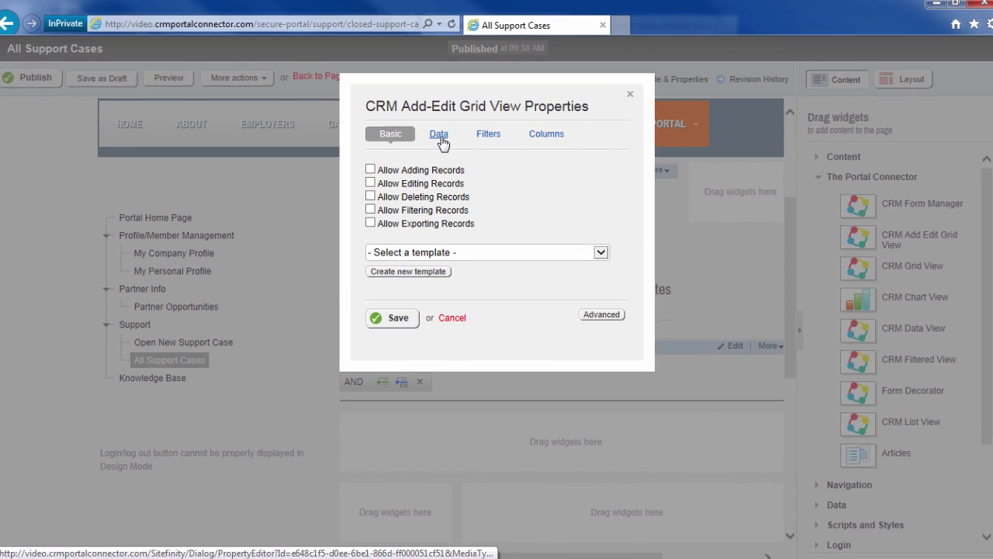
# - Set the grid's CRM entity to Case, load the default fetch, and review it in the builder
pyautogui.click(440, 137)
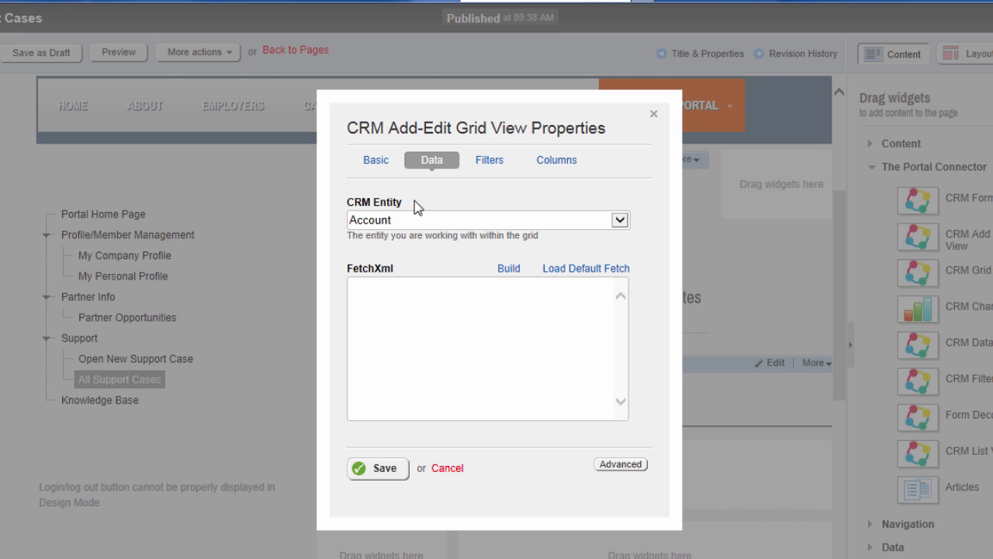
pyautogui.click(415, 220)
pyautogui.click(400, 233)
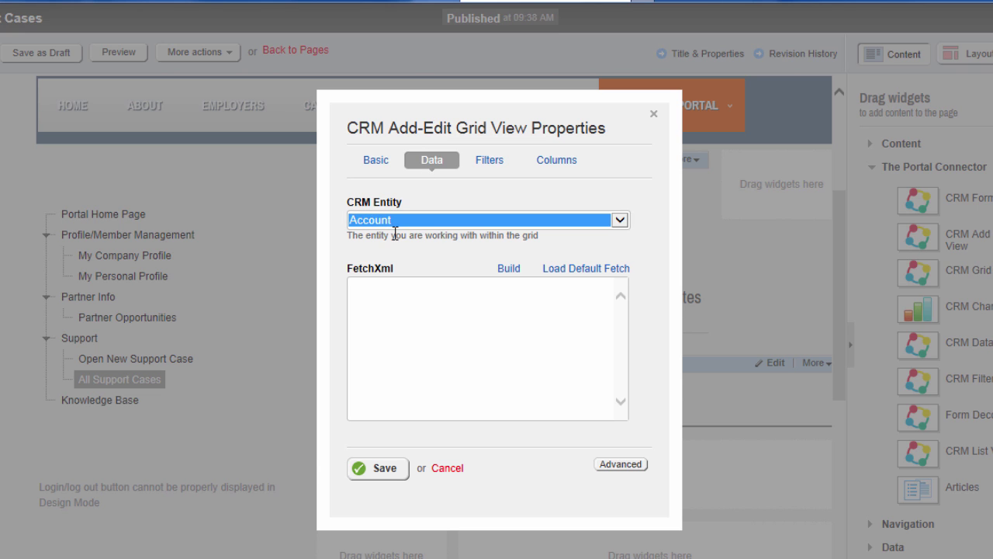
pyautogui.click(581, 273)
pyautogui.click(508, 268)
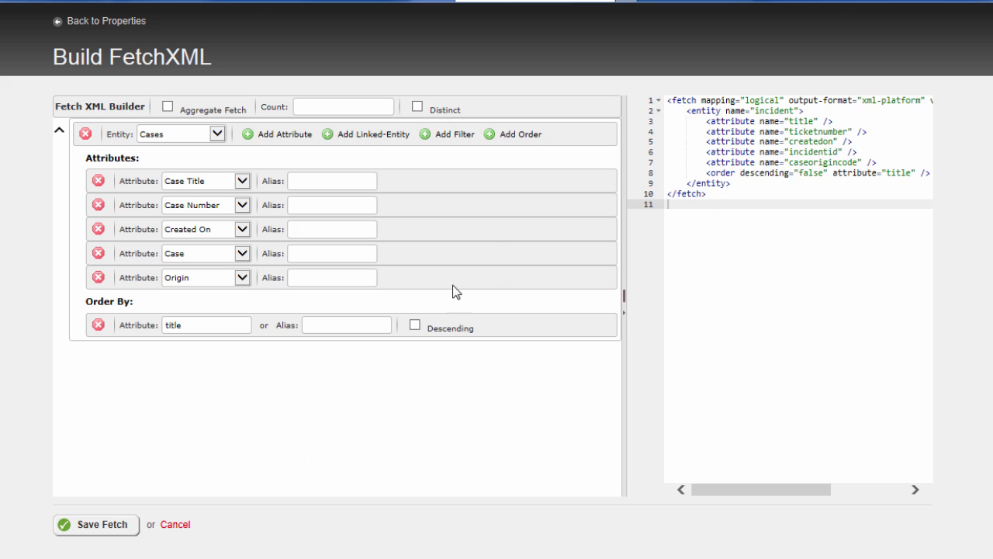
pyautogui.click(177, 529)
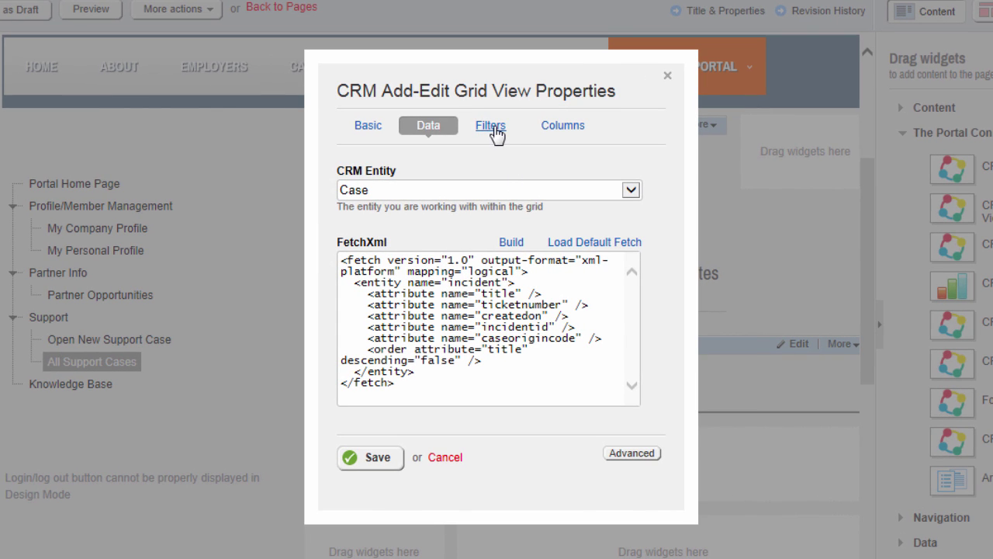
pyautogui.click(494, 131)
# - Set the filter type to ContactId and move the createdon column above ticketnumber
pyautogui.click(505, 291)
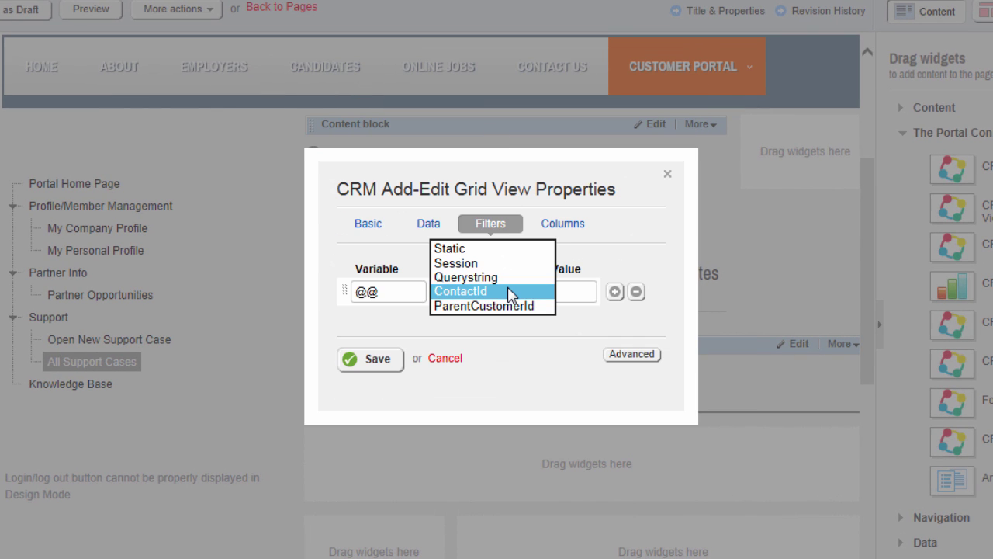
pyautogui.click(576, 231)
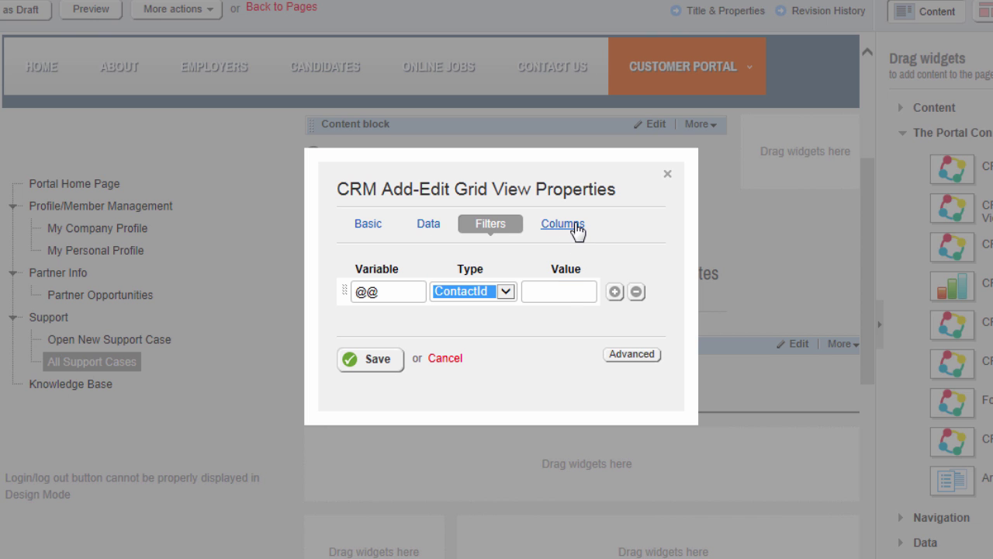
pyautogui.click(574, 227)
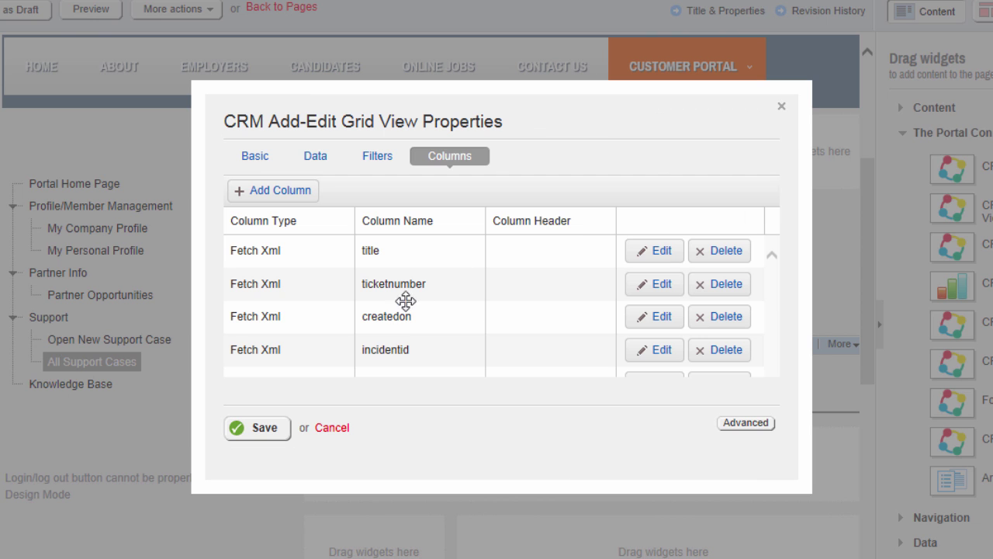
pyautogui.moveTo(395, 315); pyautogui.dragTo(401, 273)
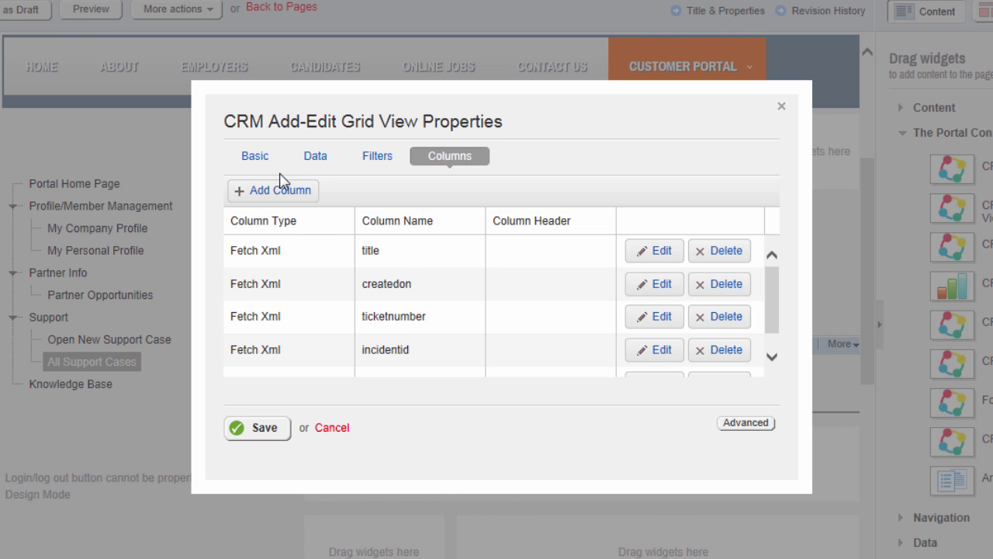
# - Allow adding, editing, deleting, filtering and exporting records, save the grid, and publish All Support Cases
pyautogui.click(256, 157)
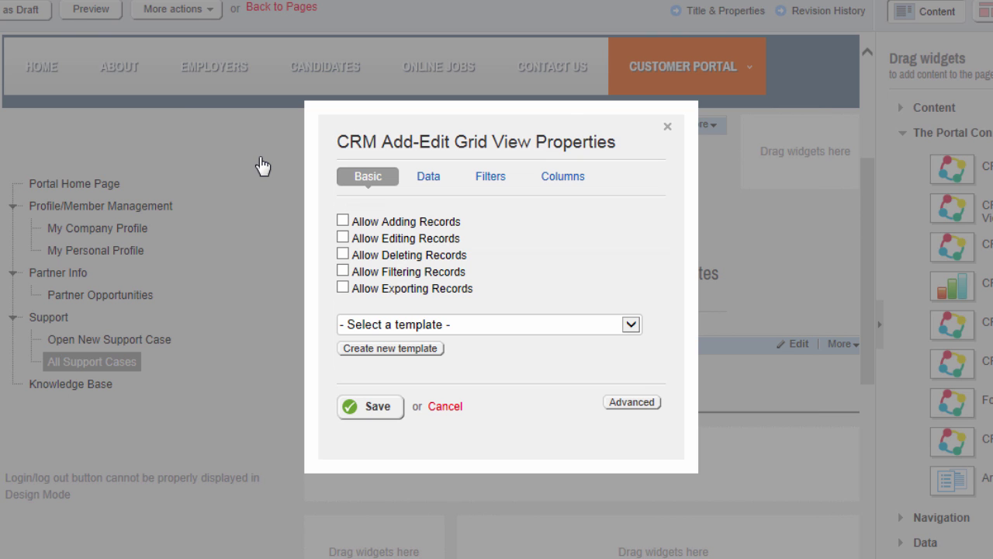
pyautogui.click(392, 225)
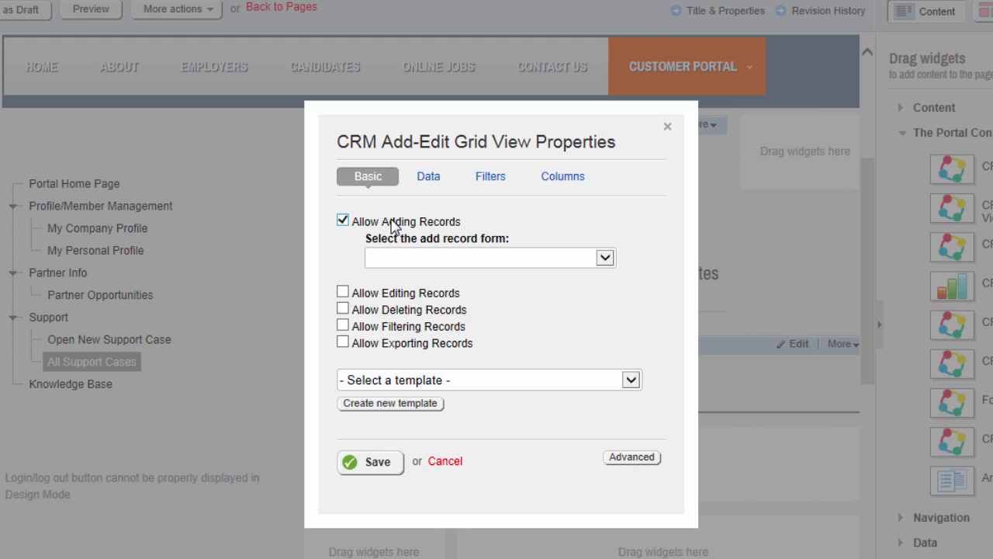
pyautogui.click(391, 294)
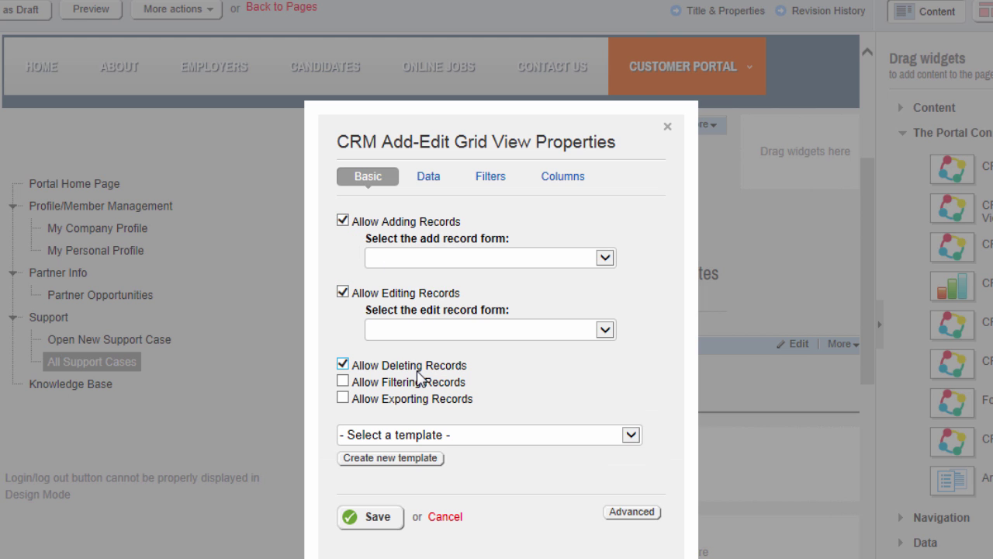
pyautogui.click(417, 381)
pyautogui.click(419, 401)
pyautogui.click(378, 516)
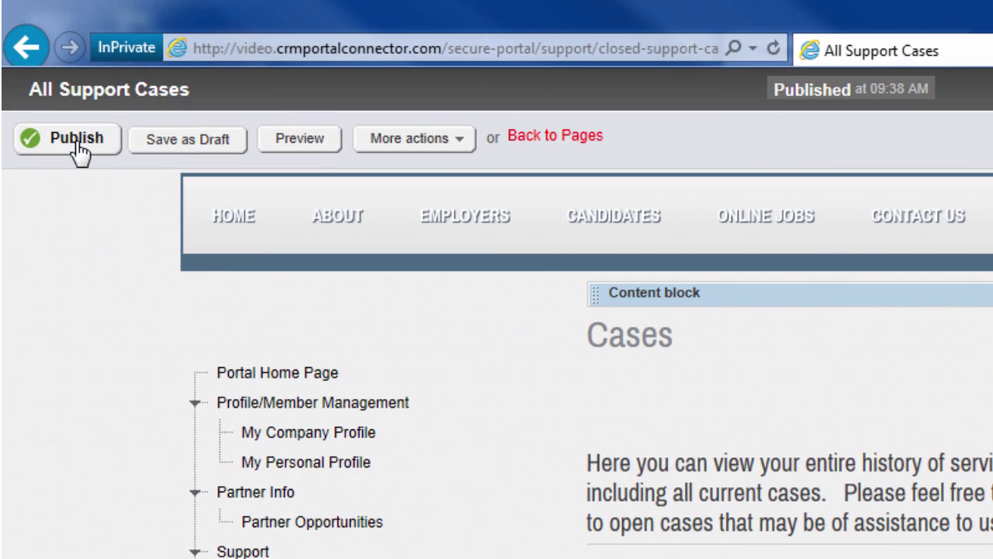
pyautogui.click(77, 143)
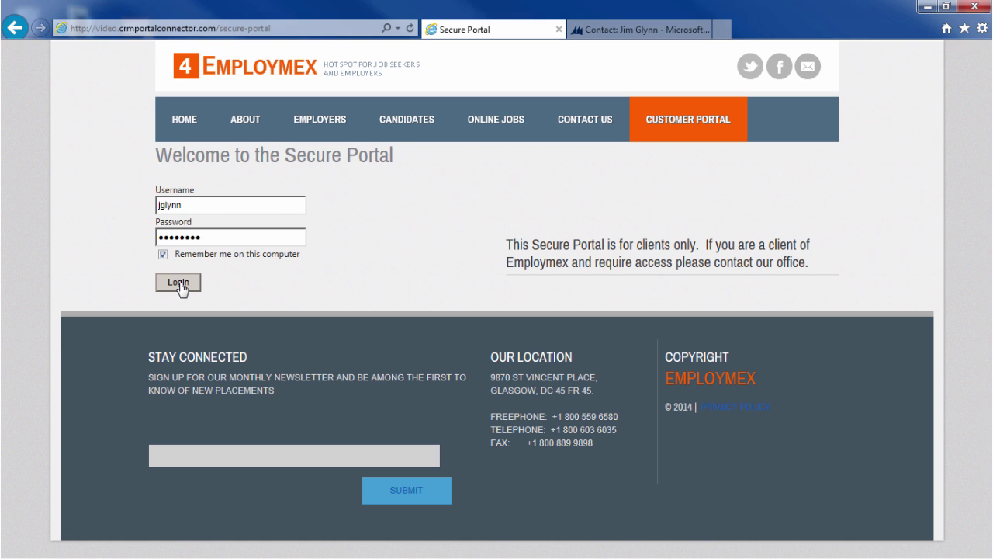
# - Log in as the sample contact and edit the Damaged Package case from All Support Cases
pyautogui.click(179, 284)
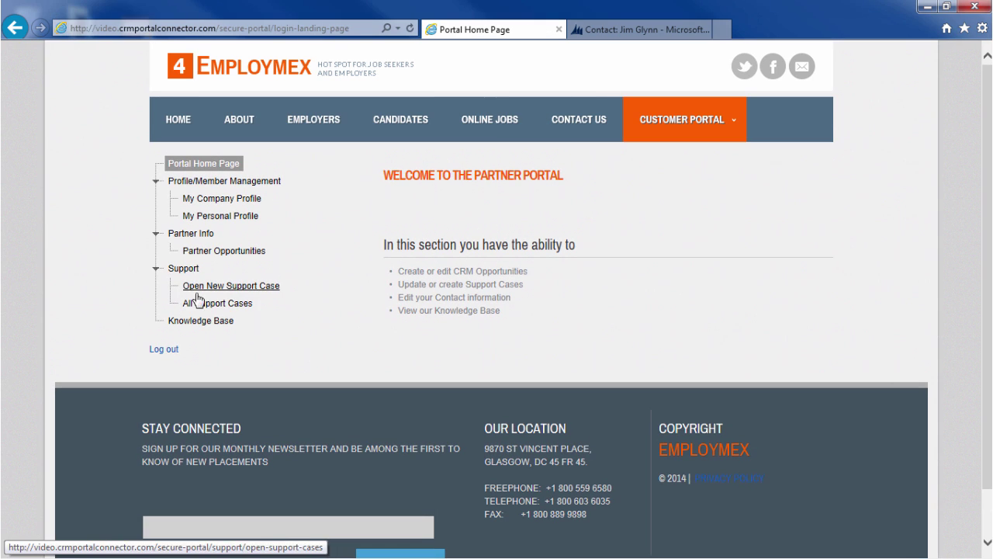
pyautogui.click(208, 304)
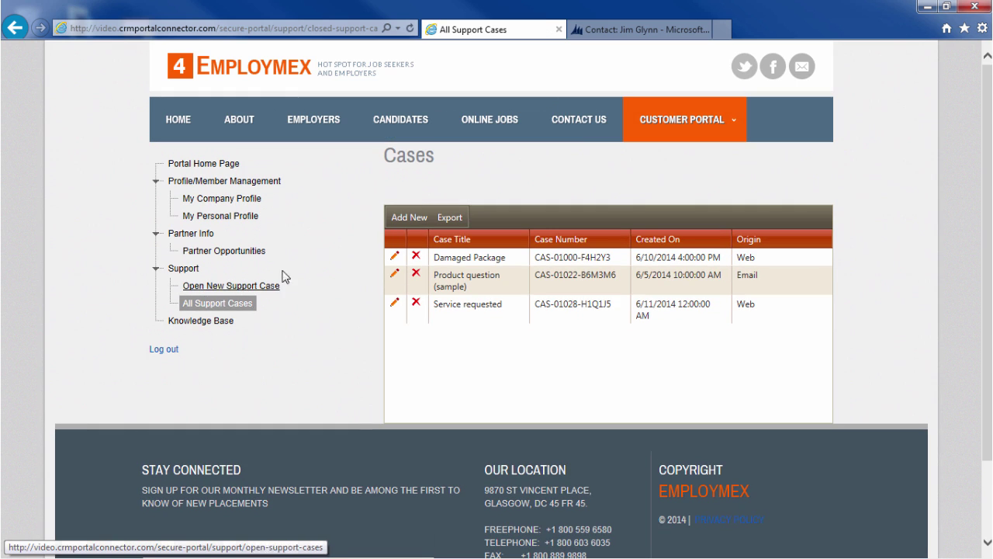
pyautogui.click(393, 257)
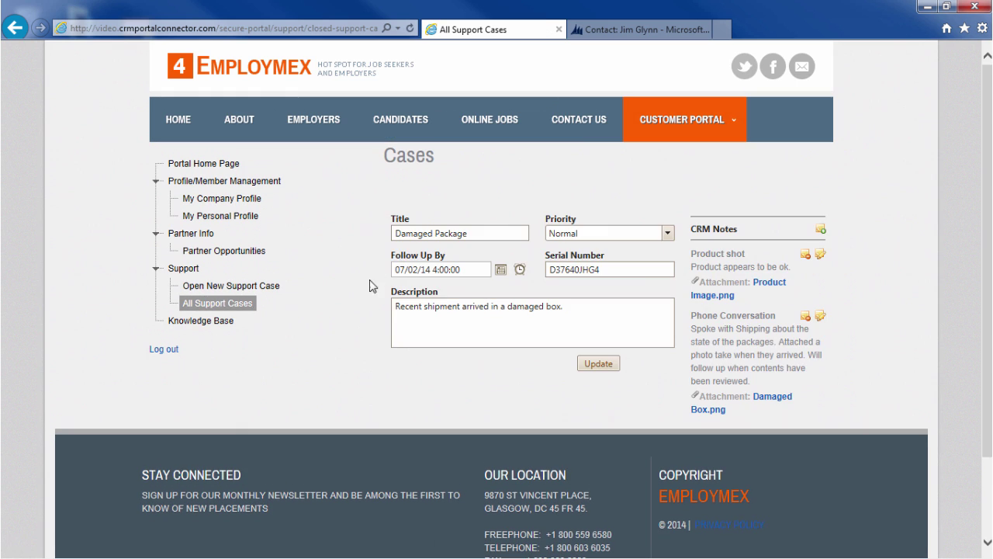